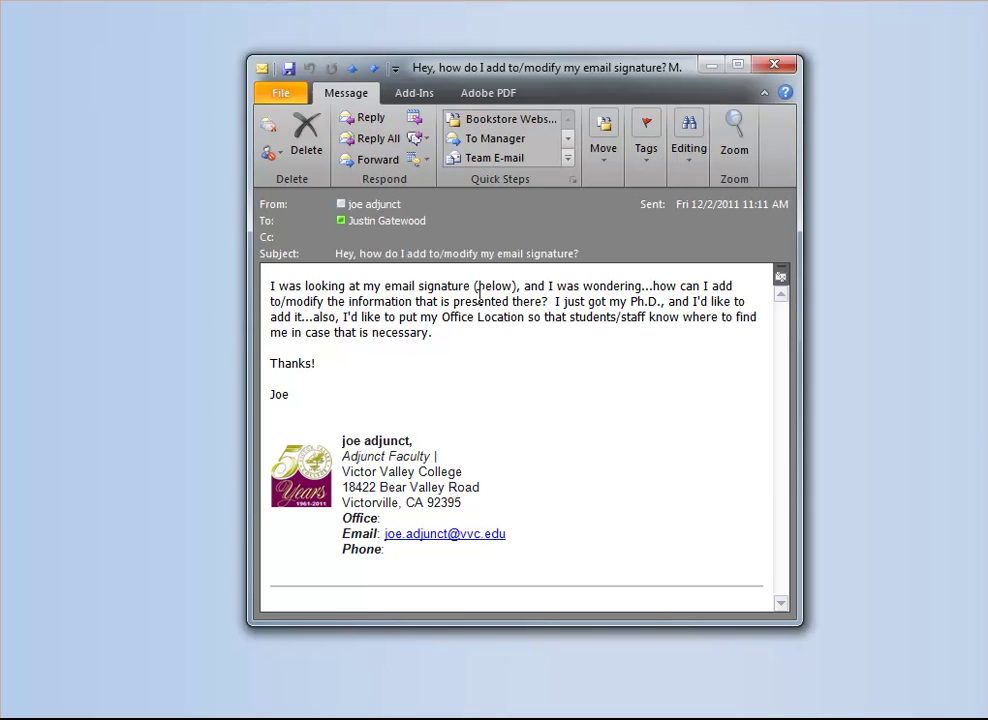
Highlight the signature block in the signature-question email, then close the email.
{"action": "left_click_drag", "start_coordinate": [452, 547], "coordinate": [270, 440]}
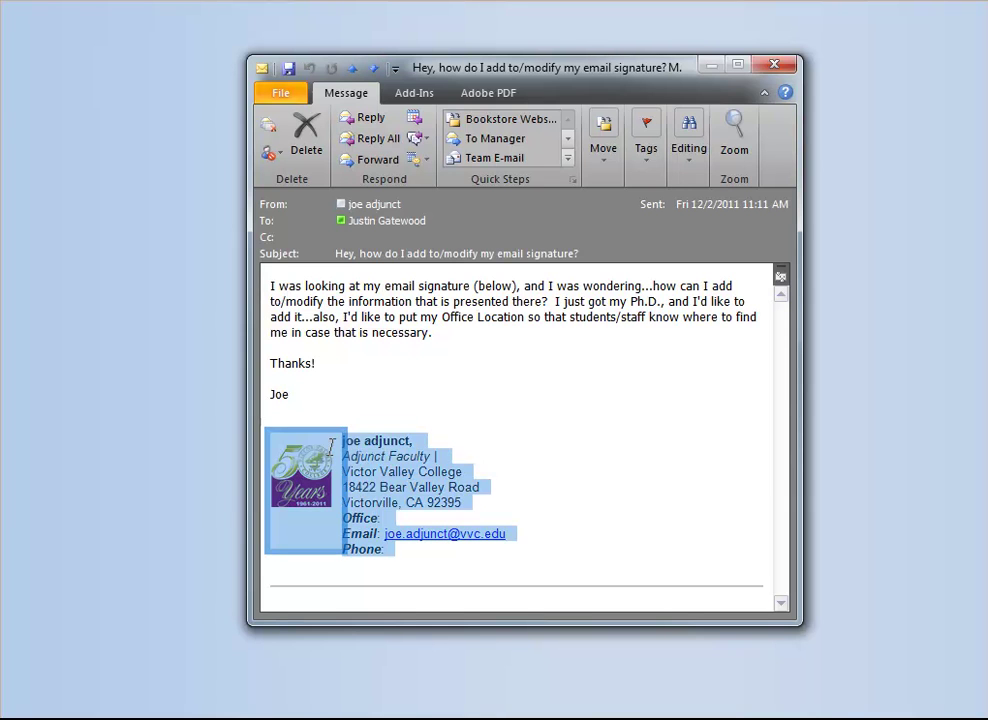
{"action": "left_click", "coordinate": [529, 430]}
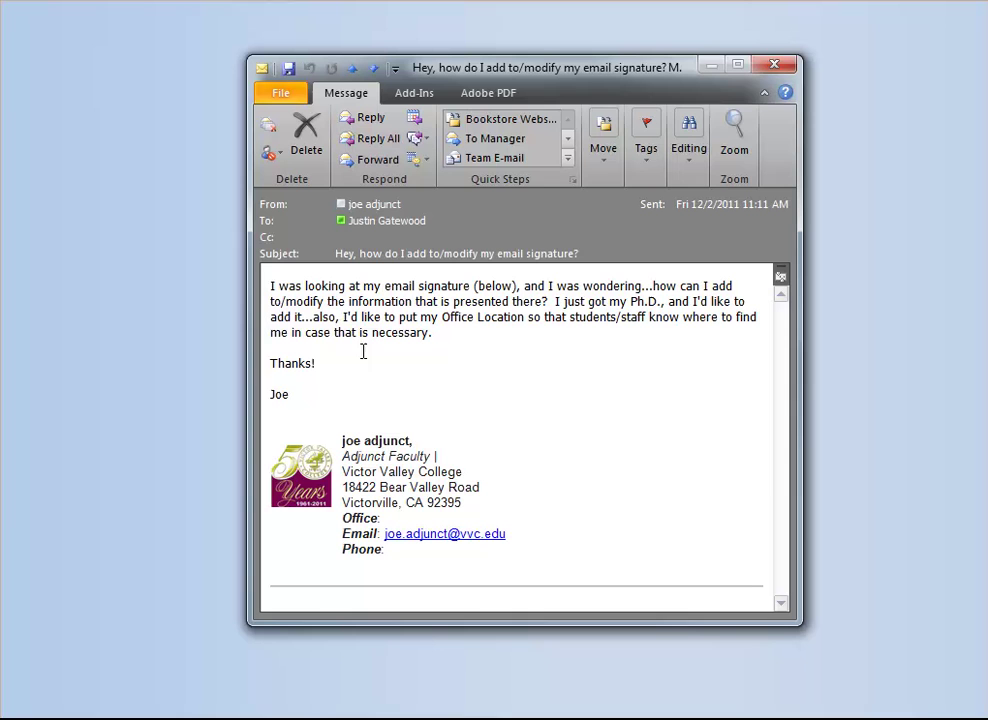
{"action": "left_click_drag", "start_coordinate": [342, 440], "coordinate": [423, 548]}
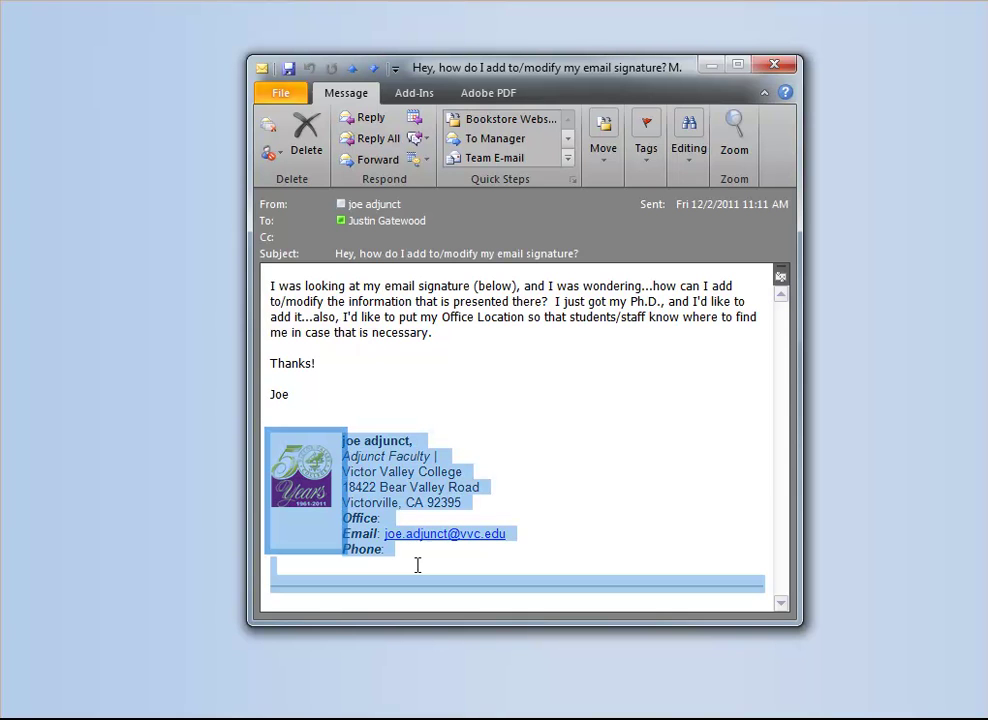
{"action": "left_click", "coordinate": [500, 435]}
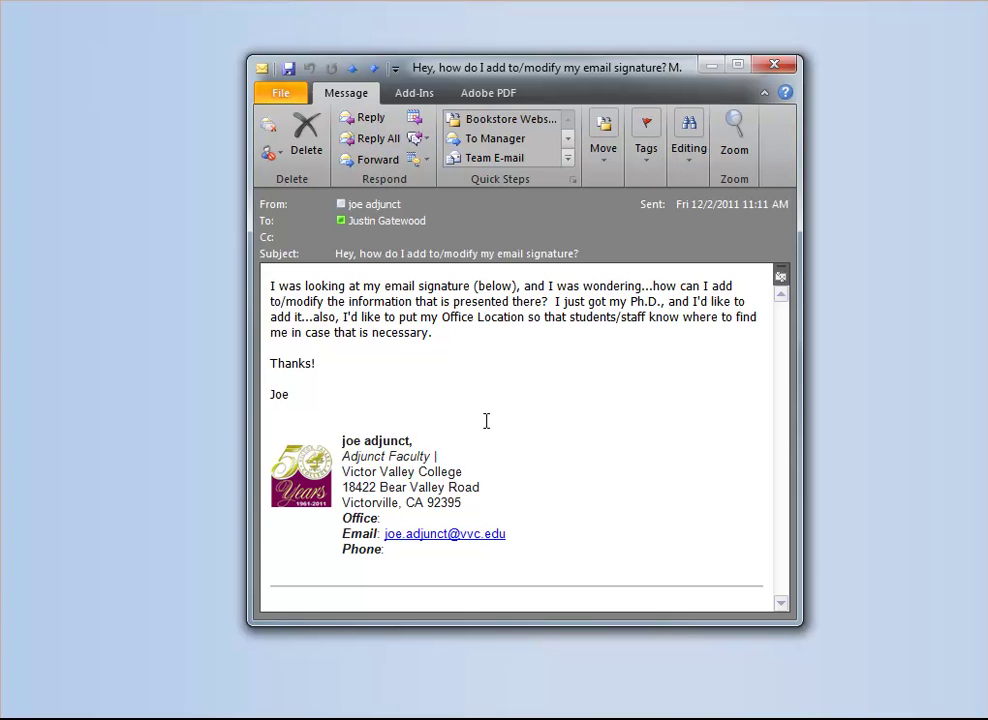
{"action": "left_click", "coordinate": [774, 64]}
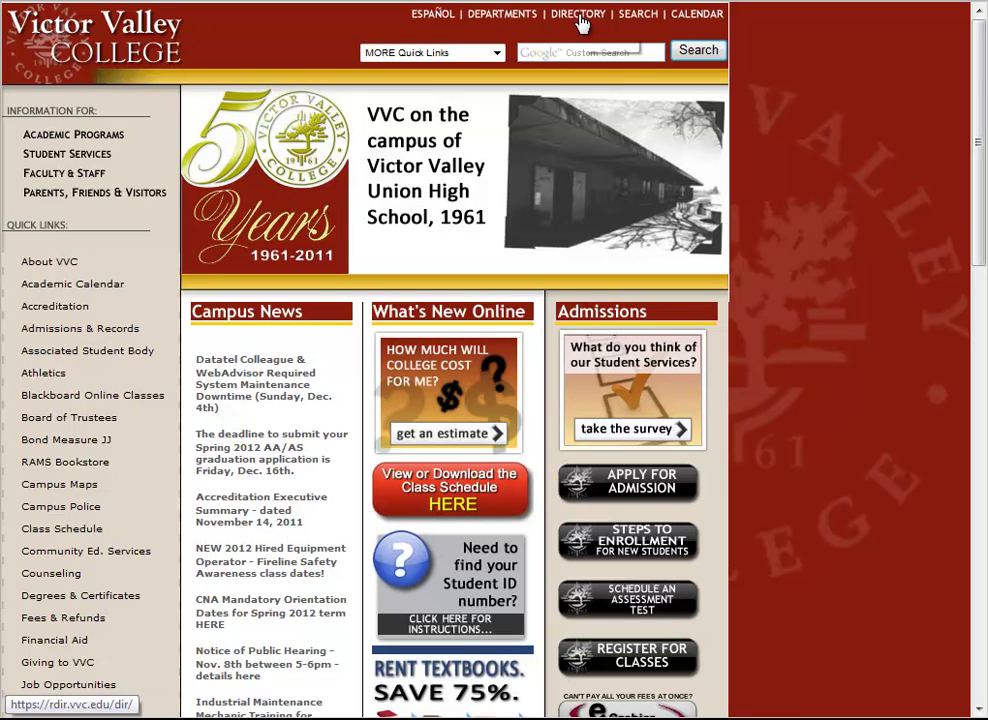
Open the rDirectory employee directory from the college home page's DIRECTORY link.
{"action": "left_click", "coordinate": [576, 18]}
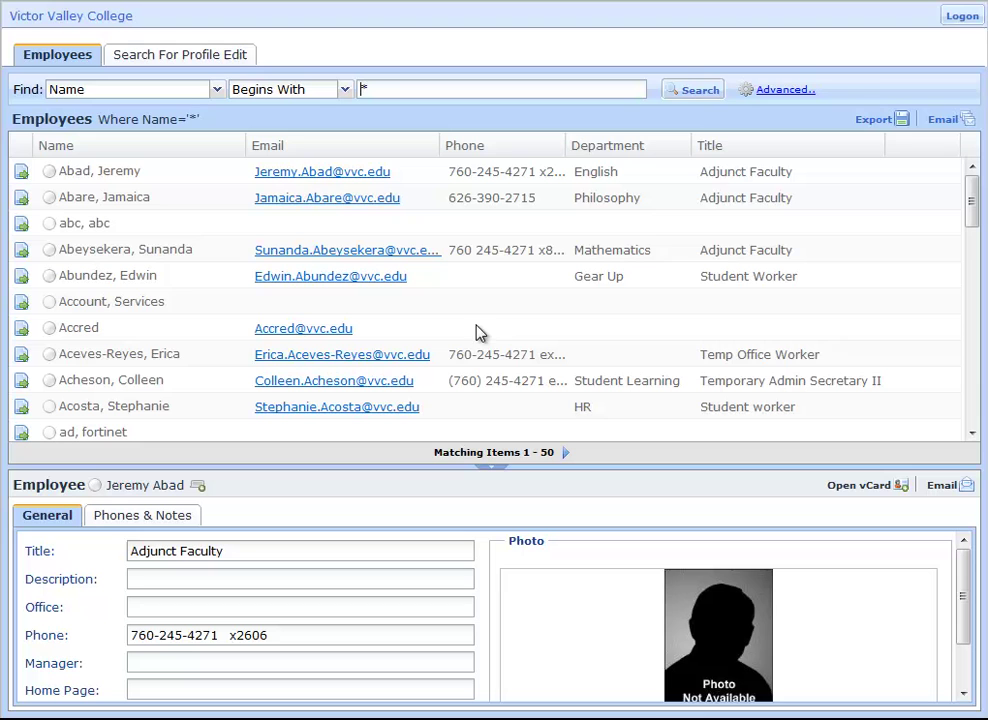
Log on to rDirectory as joe.adjunct with the account password.
{"action": "left_click", "coordinate": [962, 18]}
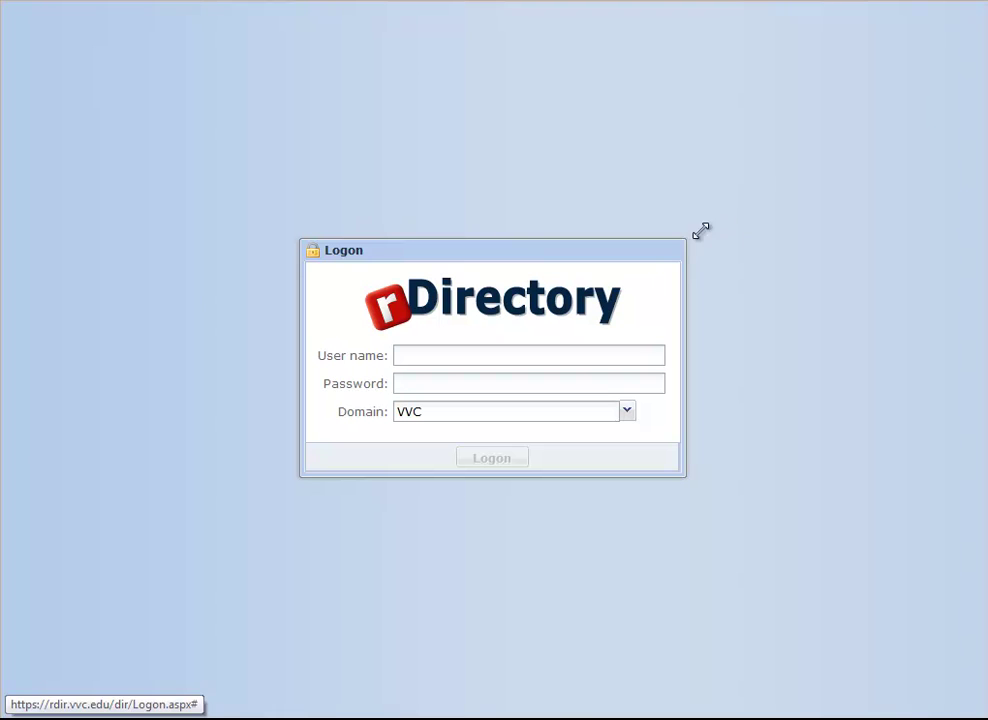
{"action": "left_click", "coordinate": [467, 355]}
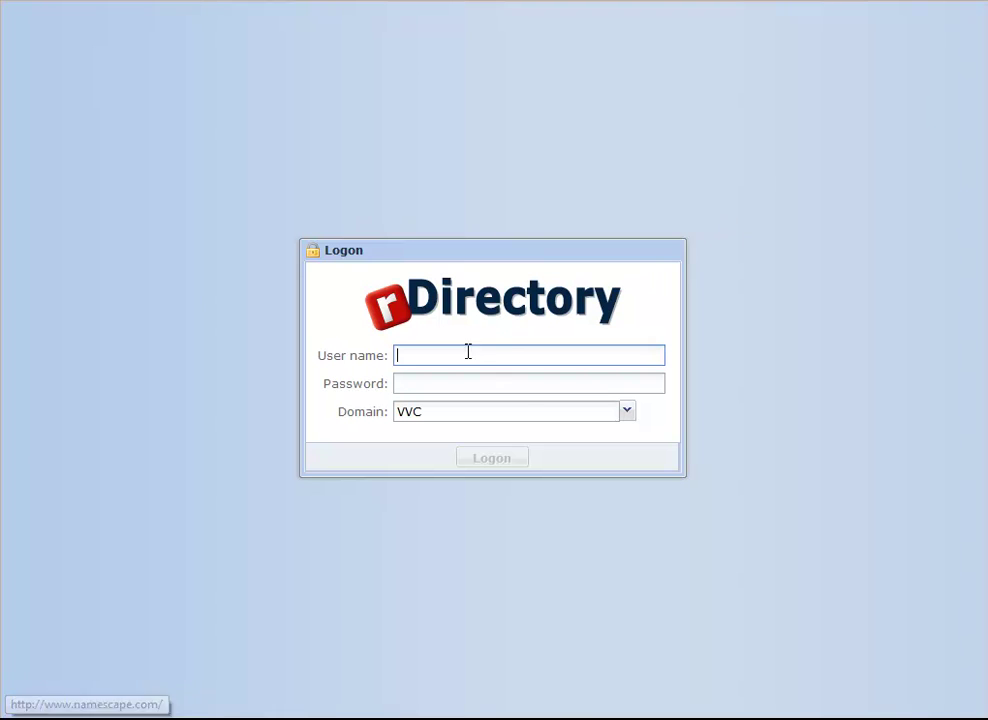
{"action": "type", "text": "joe.a"}
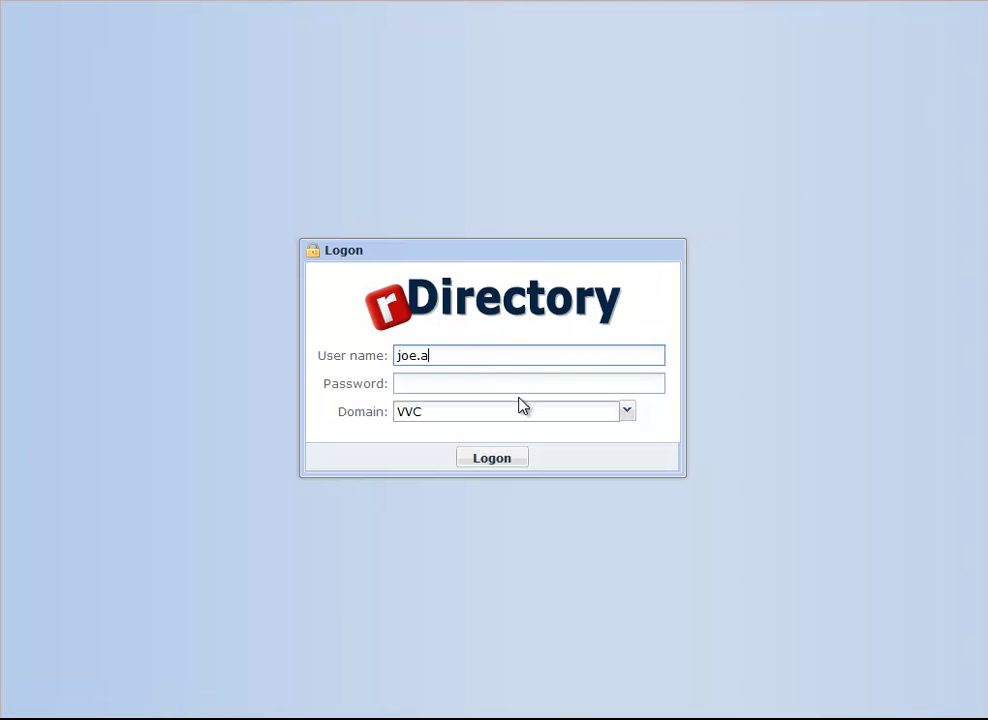
{"action": "type", "text": "djunct"}
{"action": "key", "text": "Tab"}
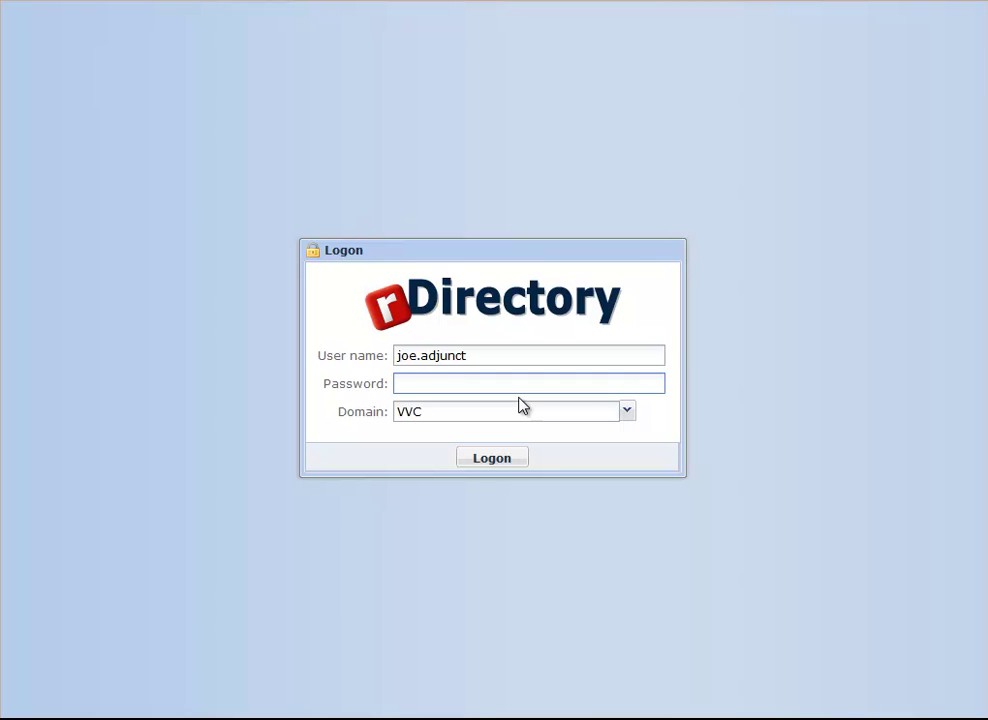
{"action": "type", "text": "••••••••••"}
{"action": "type", "text": "•"}
{"action": "left_click", "coordinate": [491, 462]}
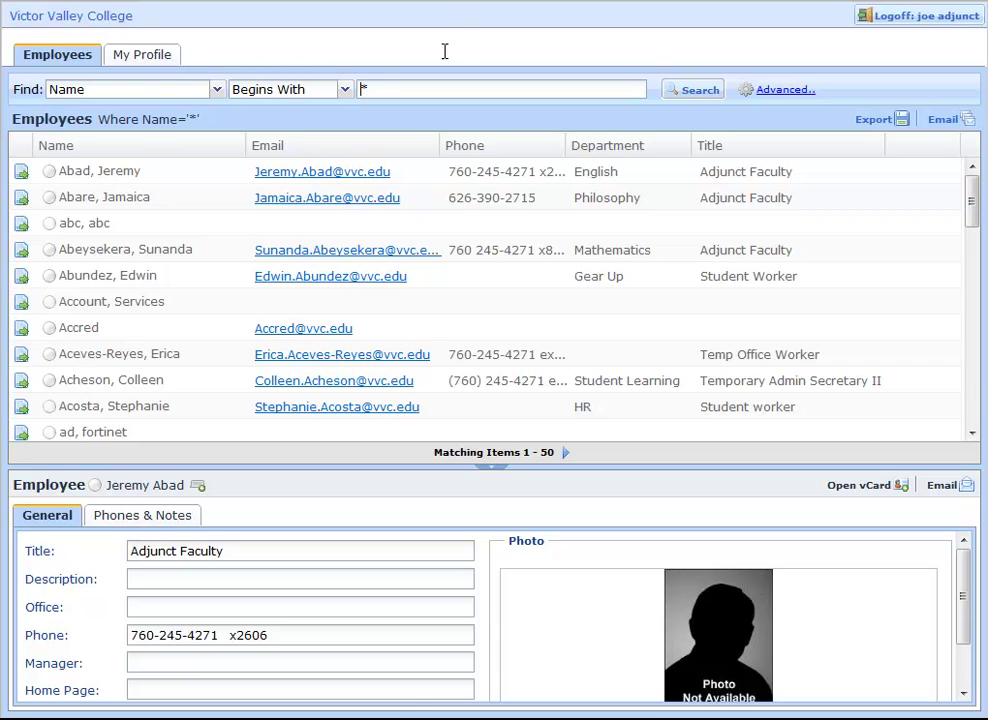
Open joe adjunct's own profile from My Profile in the Edit Employee form.
{"action": "left_click", "coordinate": [147, 61]}
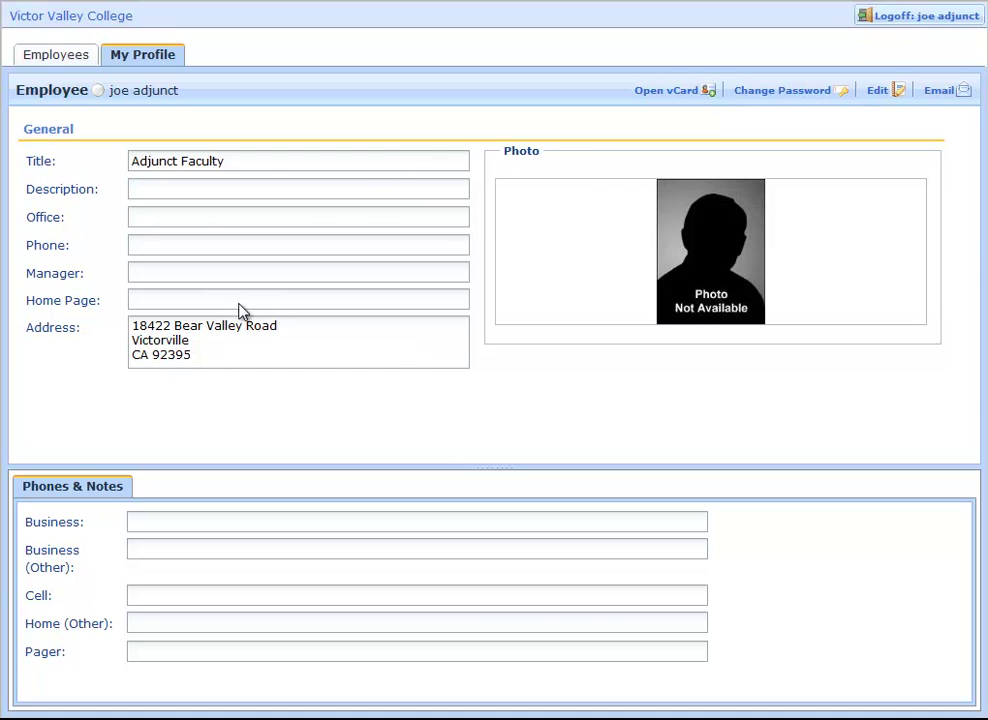
{"action": "left_click", "coordinate": [883, 93]}
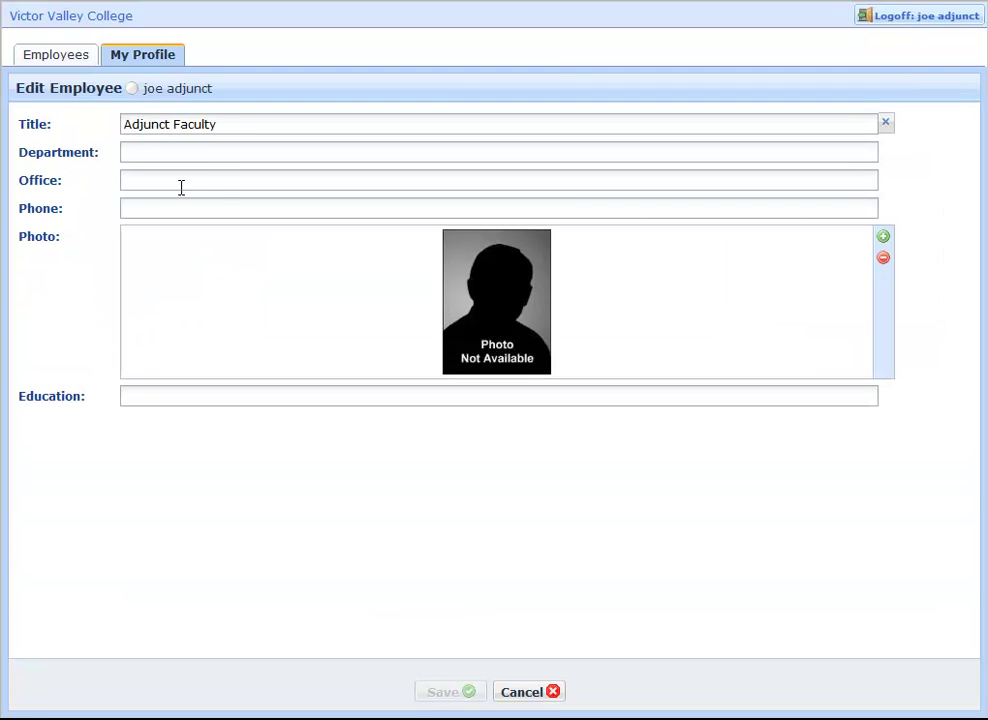
Fill in Department 'English', Office 'Bldg 30, Rm 5' and Phone 'x2222'.
{"action": "left_click", "coordinate": [140, 155]}
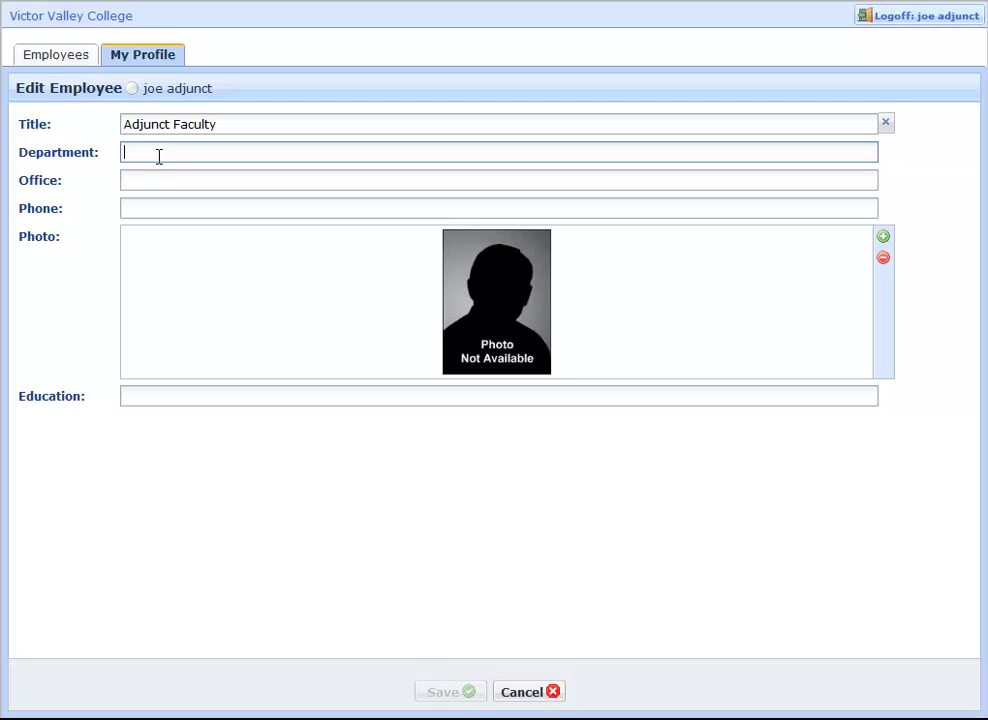
{"action": "type", "text": "English"}
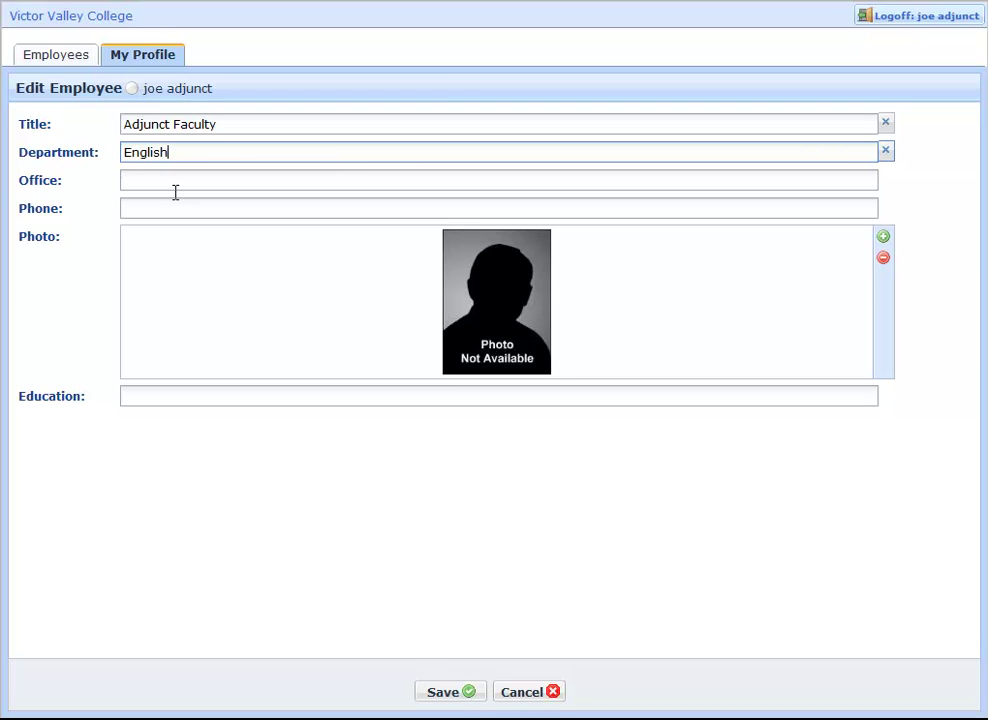
{"action": "left_click", "coordinate": [152, 181]}
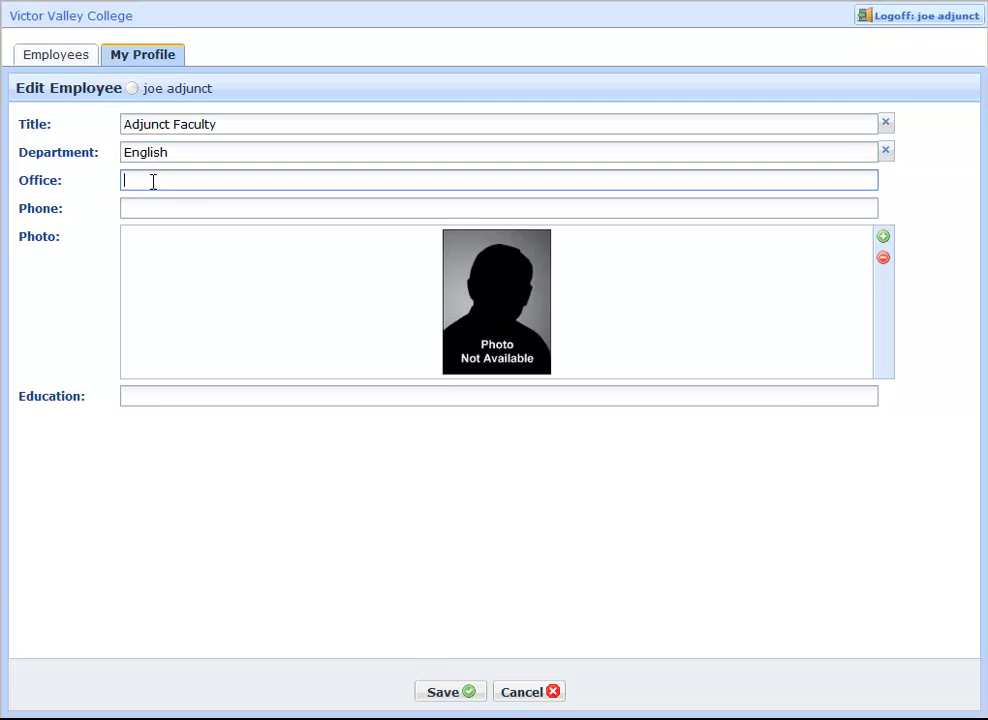
{"action": "type", "text": "Bldg"}
{"action": "type", "text": " 30"}
{"action": "type", "text": ", Rm 5"}
{"action": "left_click", "coordinate": [172, 212]}
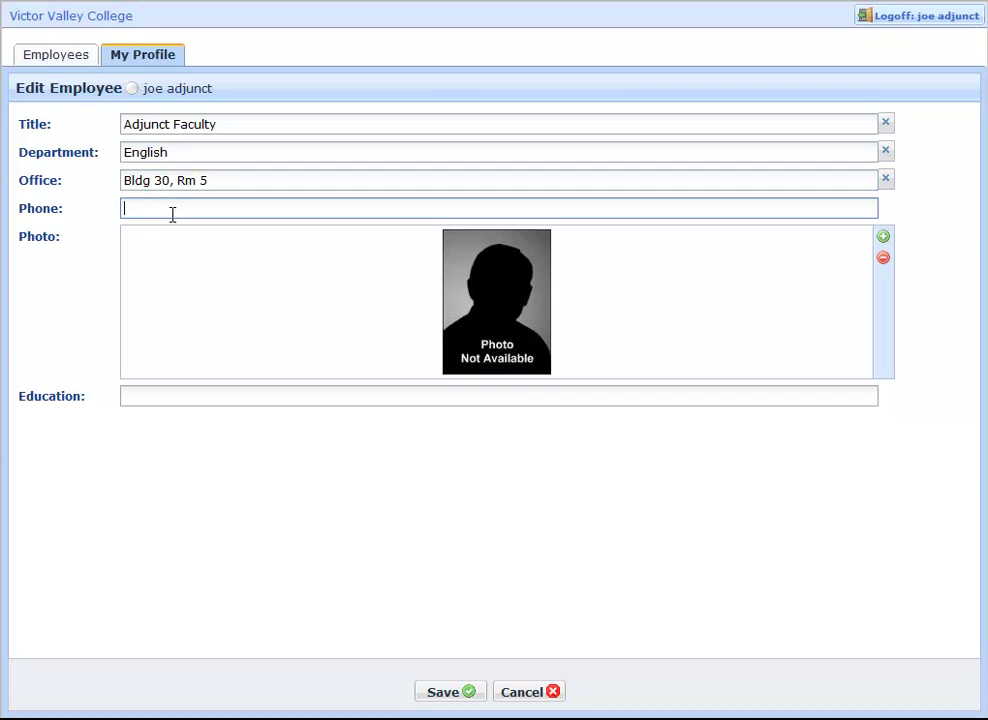
{"action": "type", "text": "x"}
{"action": "type", "text": "2222"}
Enter 'Ph.D., Basket Weaving' in Education, inserting the comma after Ph.D.
{"action": "left_click", "coordinate": [153, 396]}
{"action": "type", "text": "Ph"}
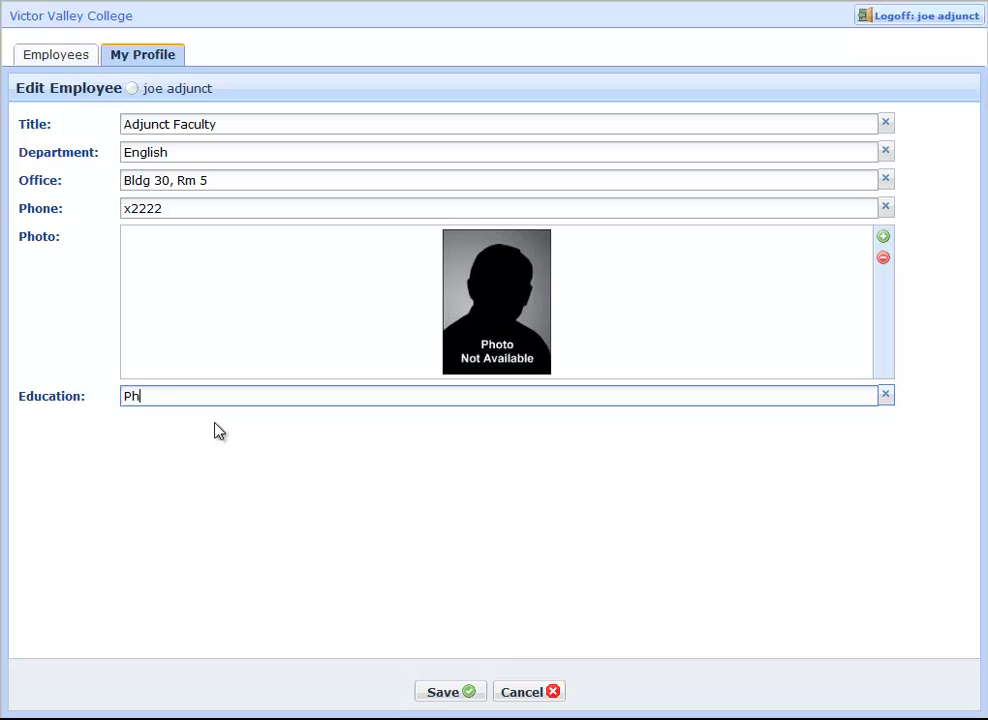
{"action": "type", "text": ".D."}
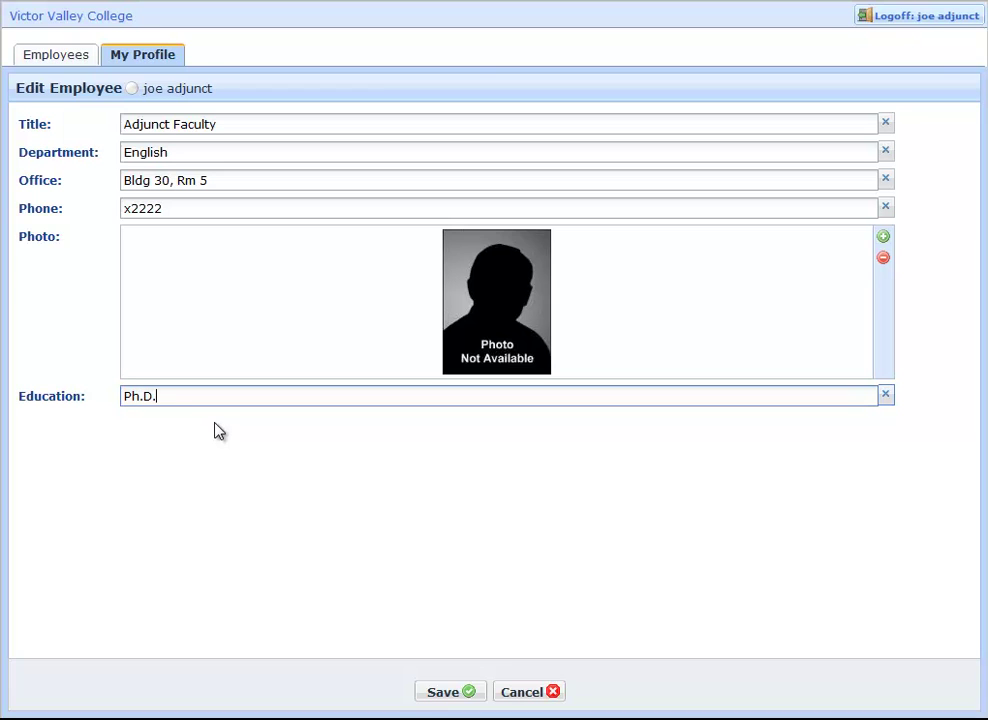
{"action": "type", "text": " B"}
{"action": "type", "text": "asket Weav"}
{"action": "type", "text": "ing"}
{"action": "left_click", "coordinate": [157, 398]}
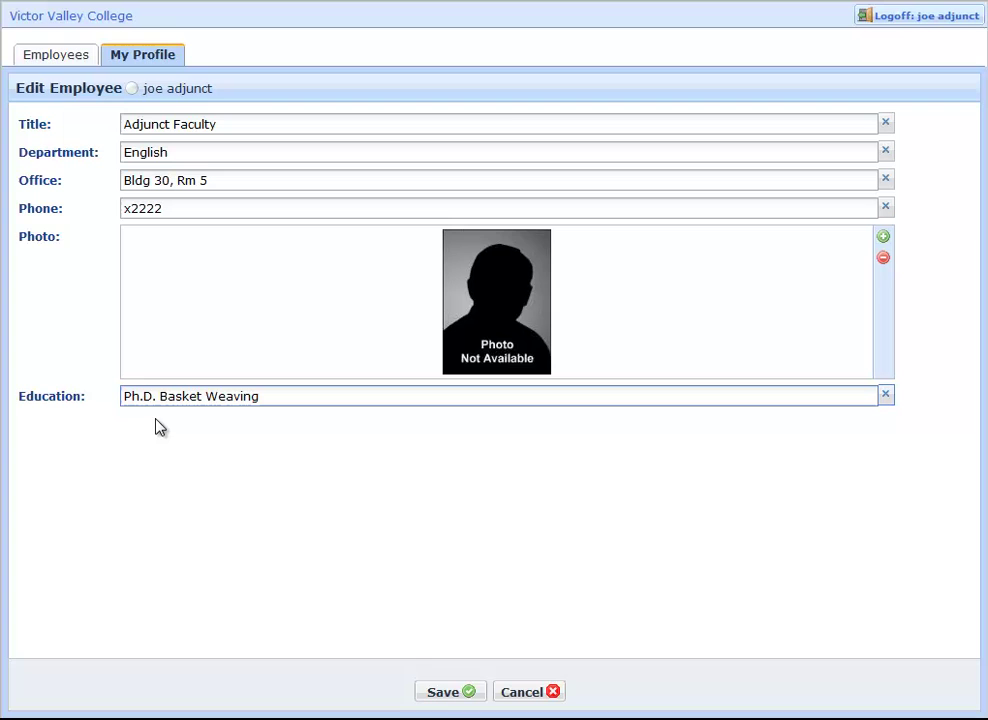
{"action": "type", "text": ","}
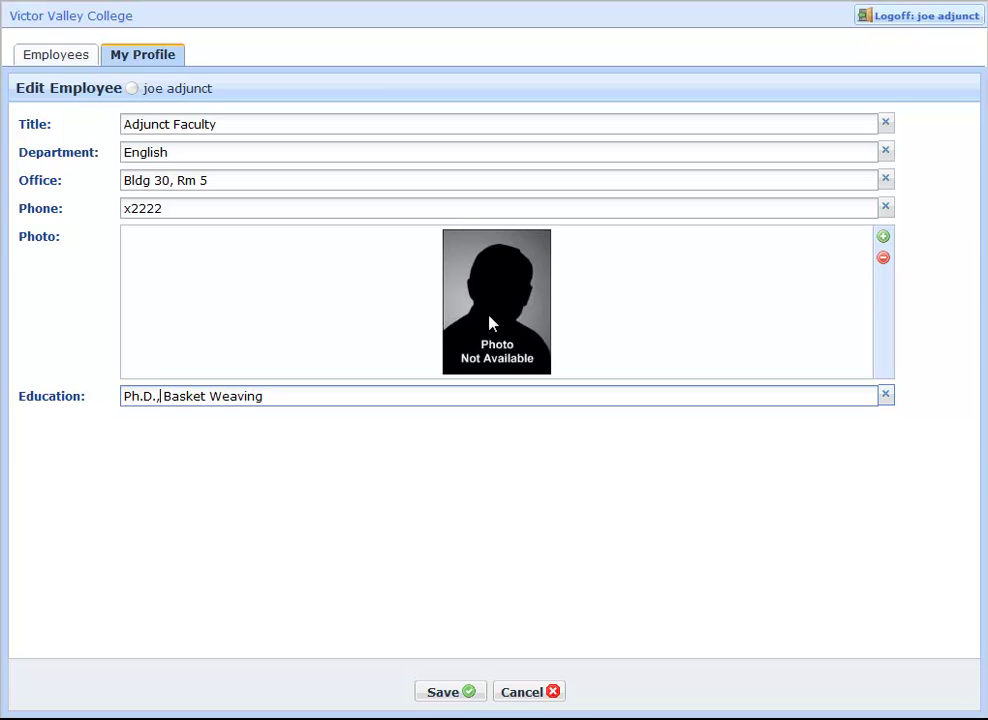
Add photo 200415506-001.jpg from Pictures to the profile and save it.
{"action": "left_click", "coordinate": [883, 240]}
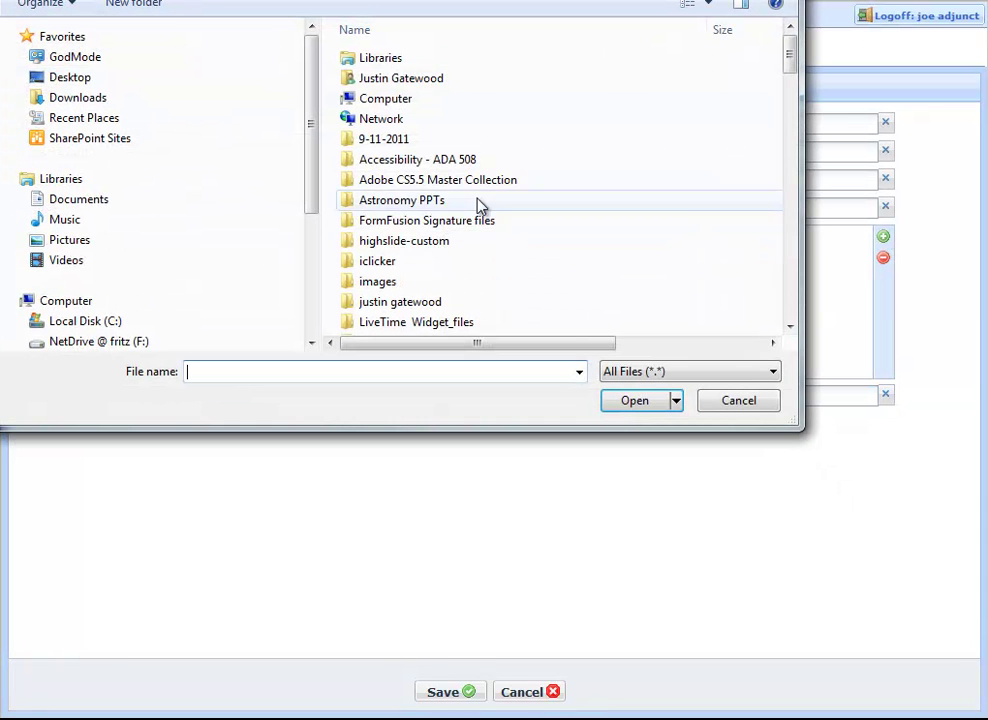
{"action": "left_click", "coordinate": [68, 240]}
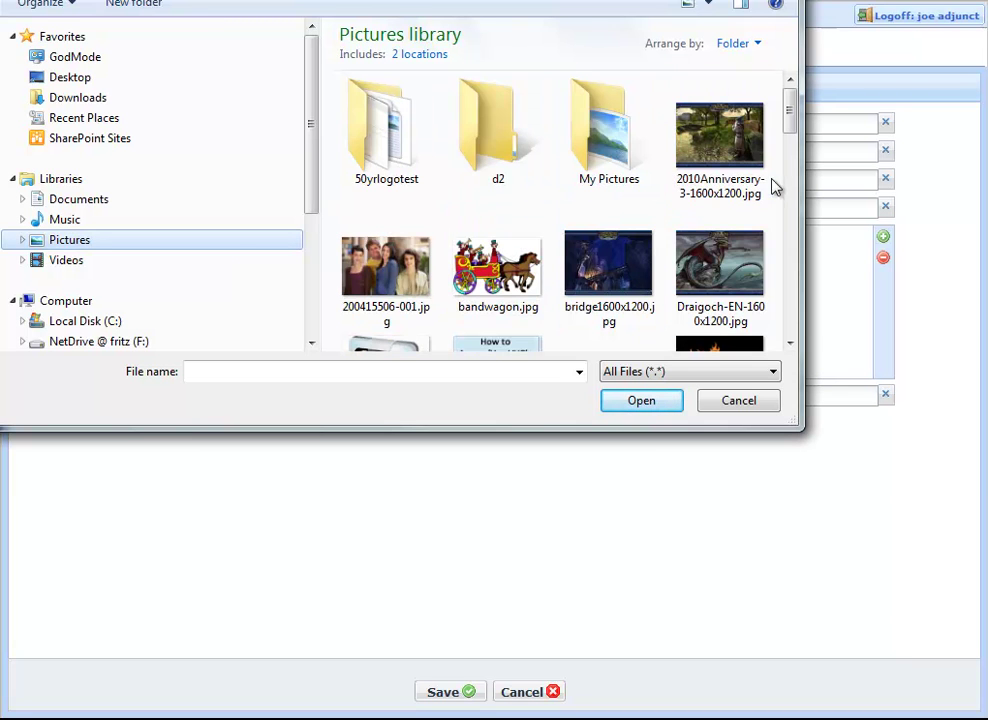
{"action": "left_click_drag", "start_coordinate": [790, 112], "coordinate": [790, 122]}
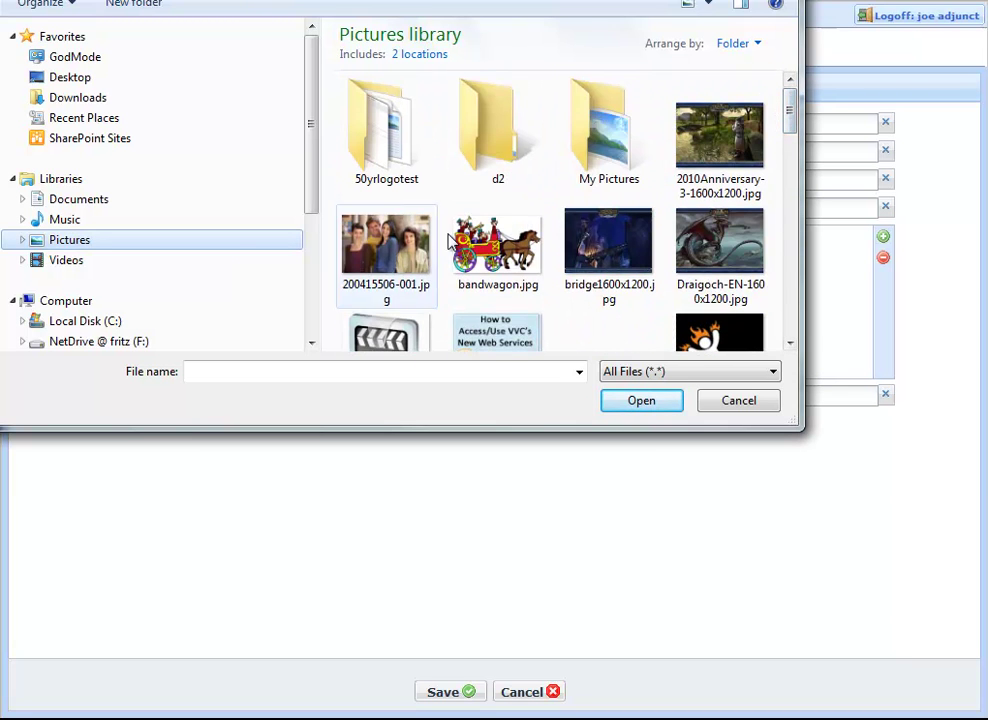
{"action": "left_click", "coordinate": [386, 245]}
{"action": "left_click", "coordinate": [631, 399]}
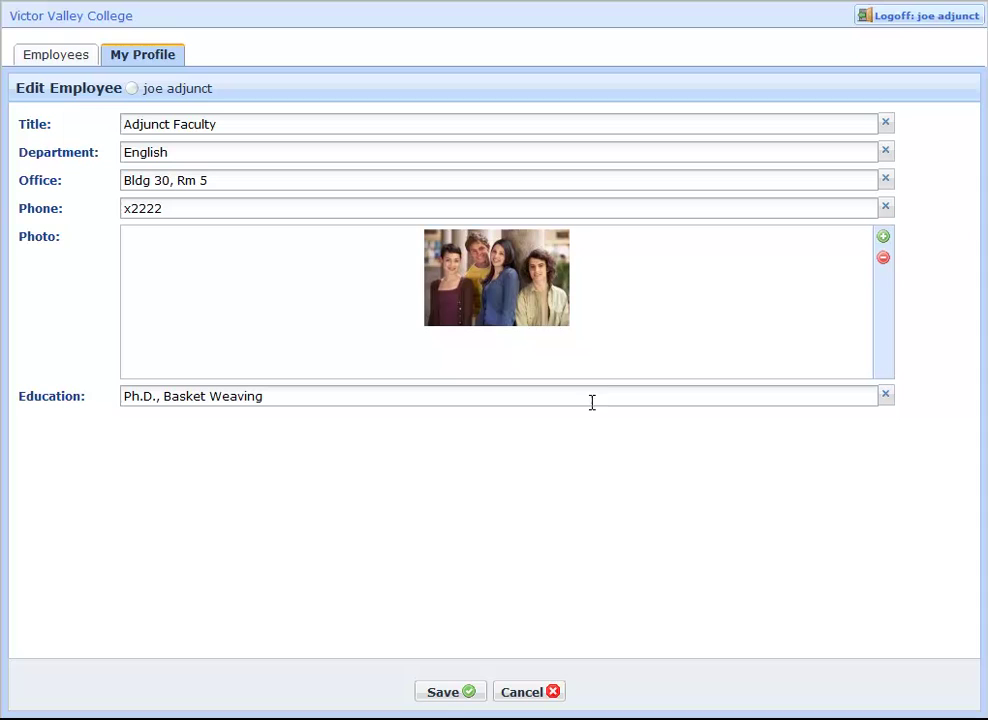
{"action": "left_click", "coordinate": [446, 696]}
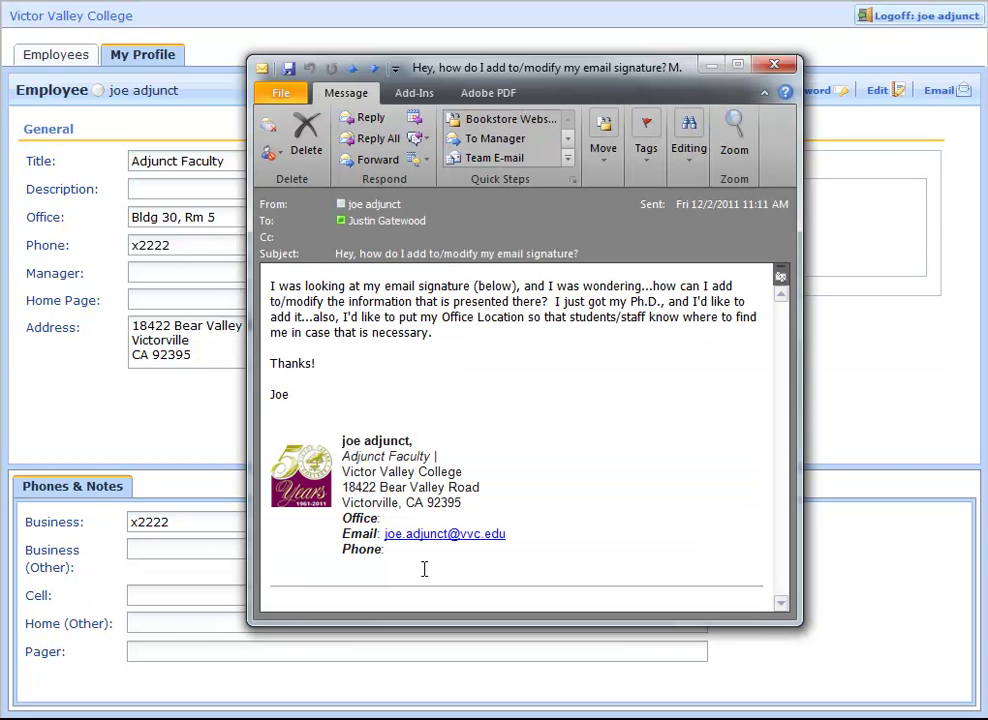
{"action": "left_click_drag", "start_coordinate": [400, 551], "coordinate": [335, 440]}
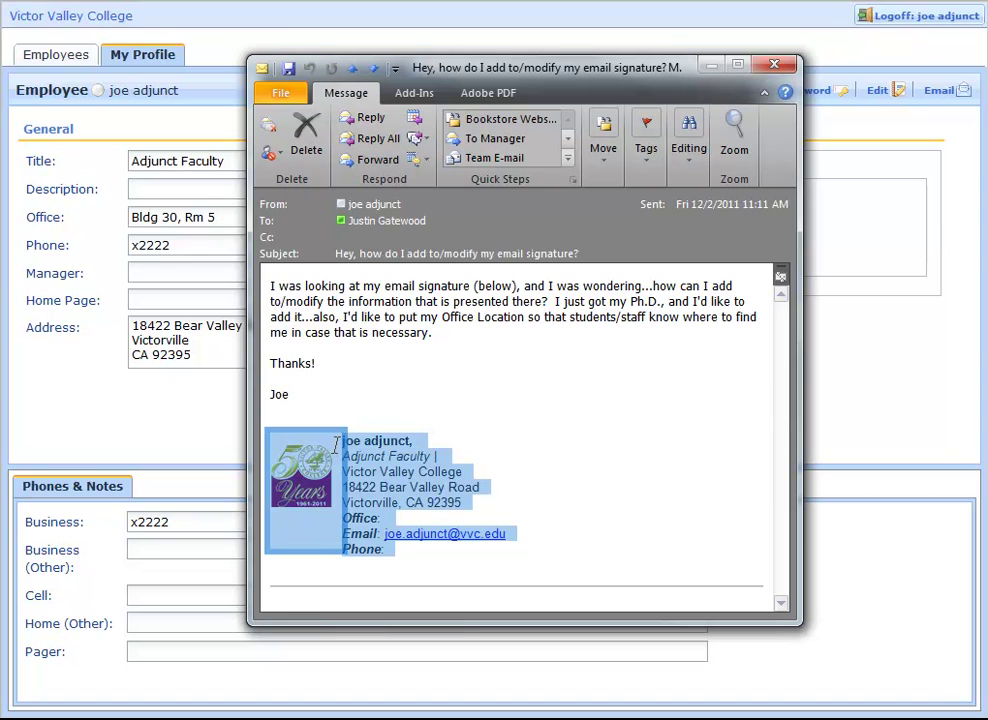
{"action": "left_click", "coordinate": [535, 503]}
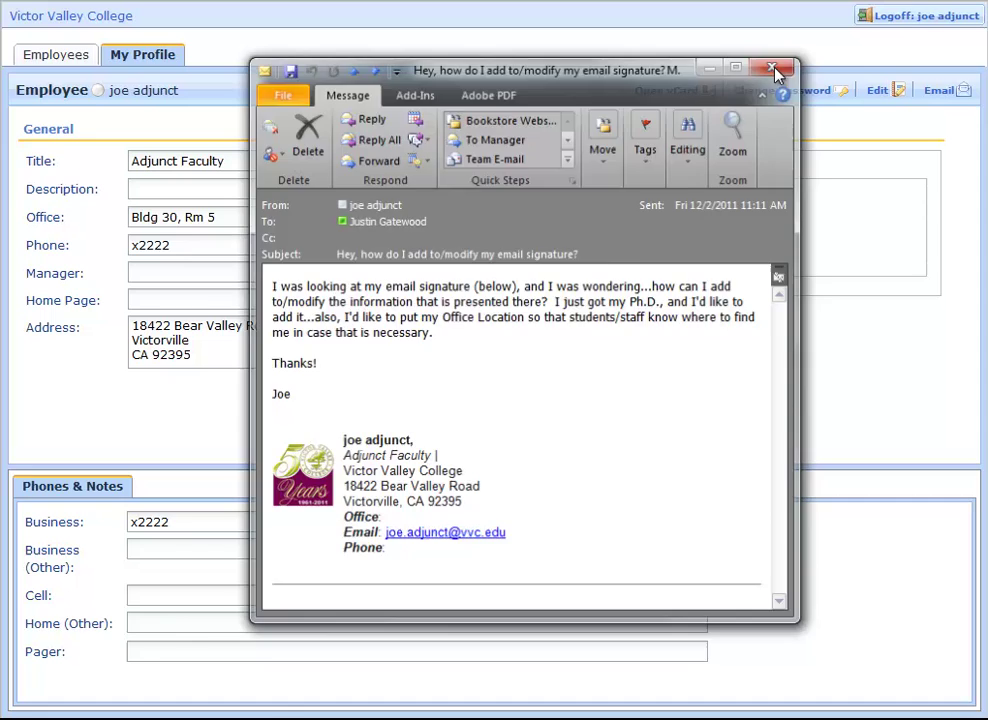
{"action": "left_click", "coordinate": [775, 72]}
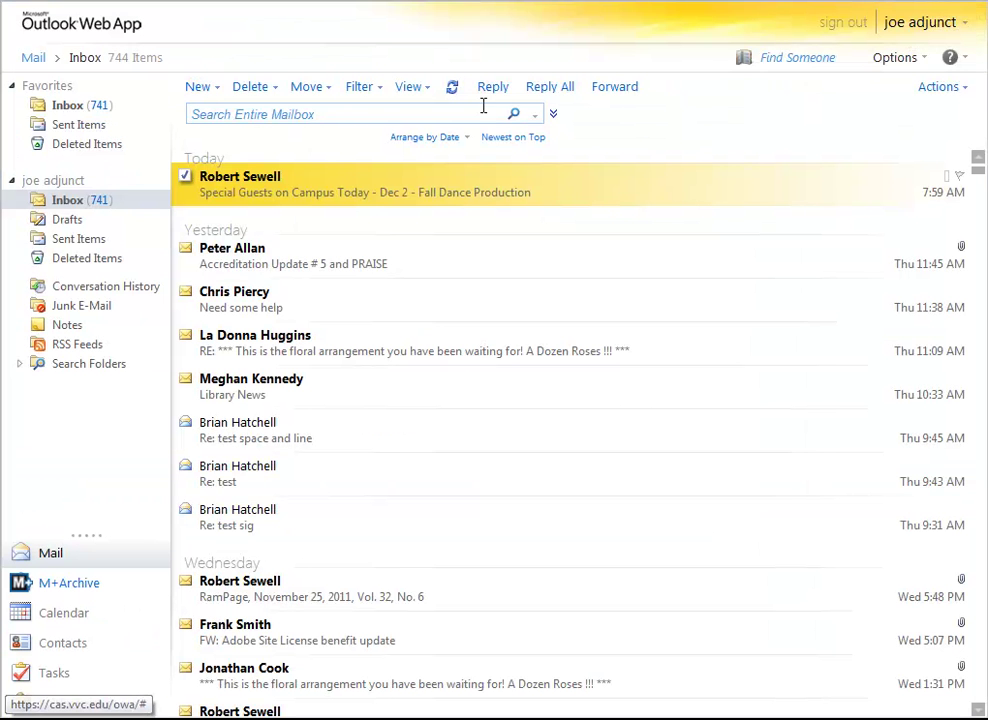
{"action": "left_click", "coordinate": [197, 90]}
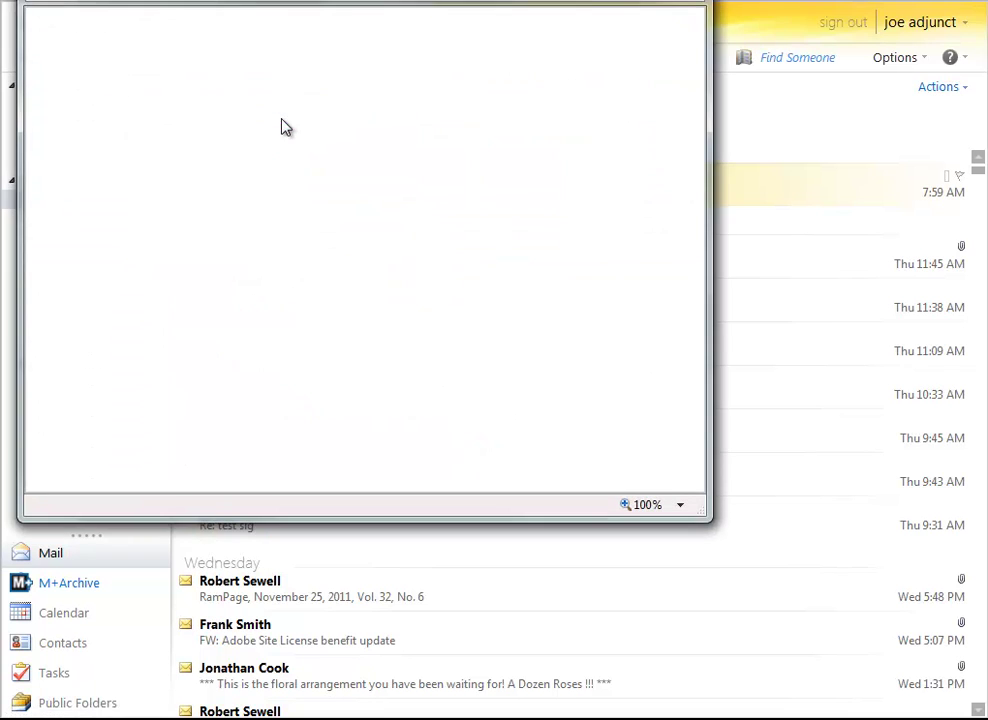
{"action": "left_click_drag", "start_coordinate": [298, 60], "coordinate": [313, 66]}
{"action": "type", "text": "j"}
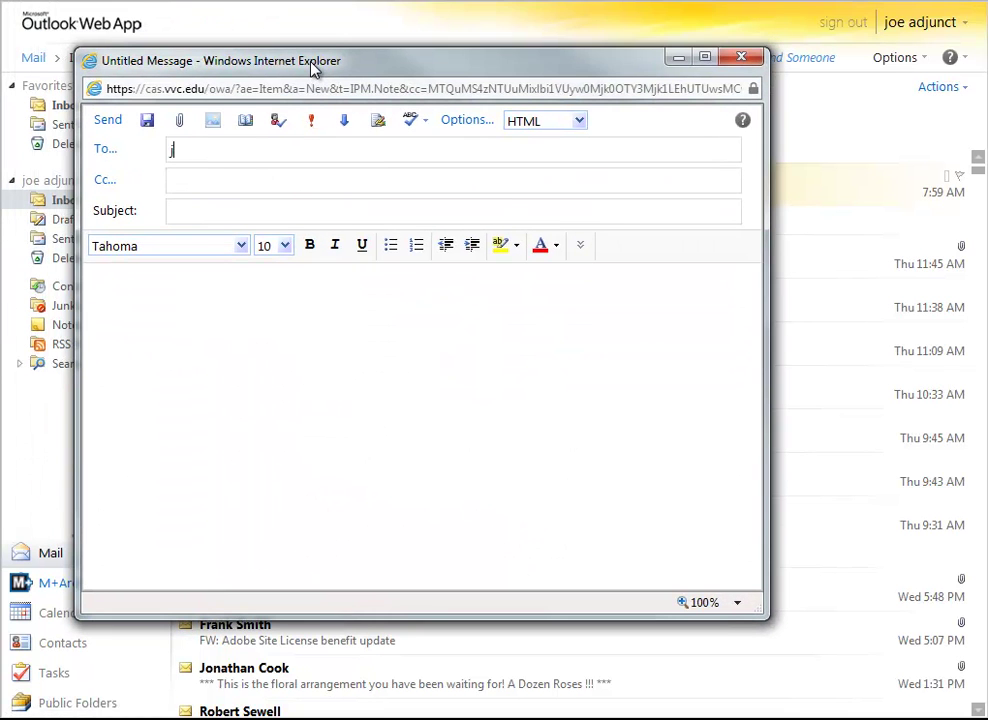
{"action": "type", "text": "ust"}
{"action": "key", "text": "Tab"}
{"action": "type", "text": "I chan"}
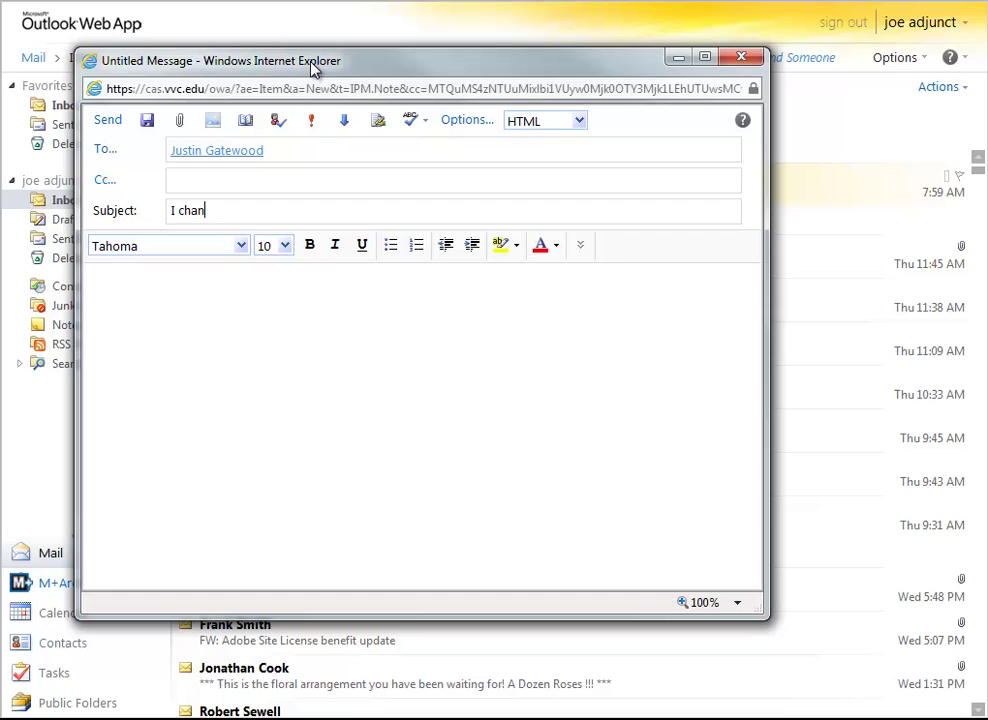
{"action": "type", "text": "ged my signature"}
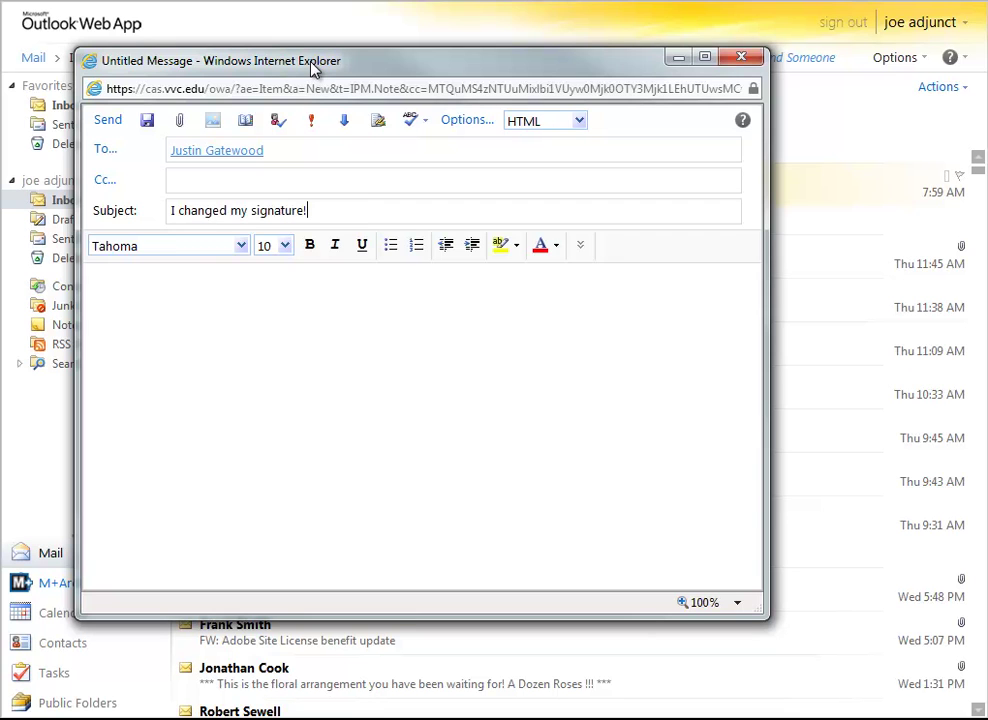
{"action": "type", "text": "!"}
{"action": "left_click", "coordinate": [276, 287]}
{"action": "left_click", "coordinate": [104, 120]}
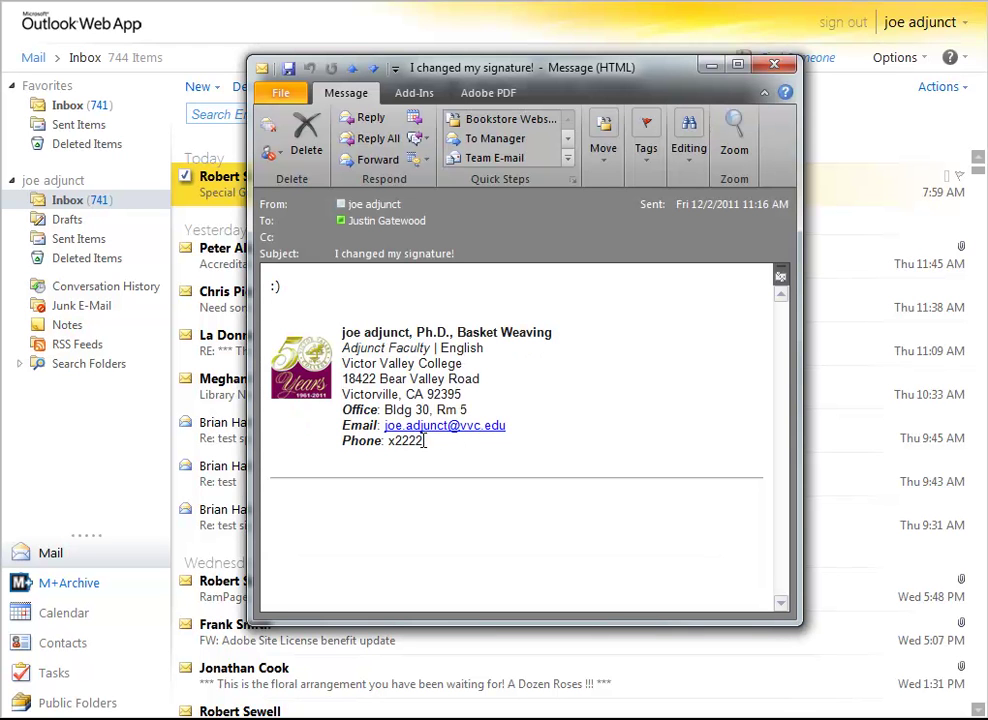
Highlight x2222, Bldg 30, Rm 5, English and Ph.D., Basket Weaving in the received signature.
{"action": "left_click_drag", "start_coordinate": [425, 441], "coordinate": [387, 441]}
{"action": "left_click_drag", "start_coordinate": [469, 410], "coordinate": [384, 410]}
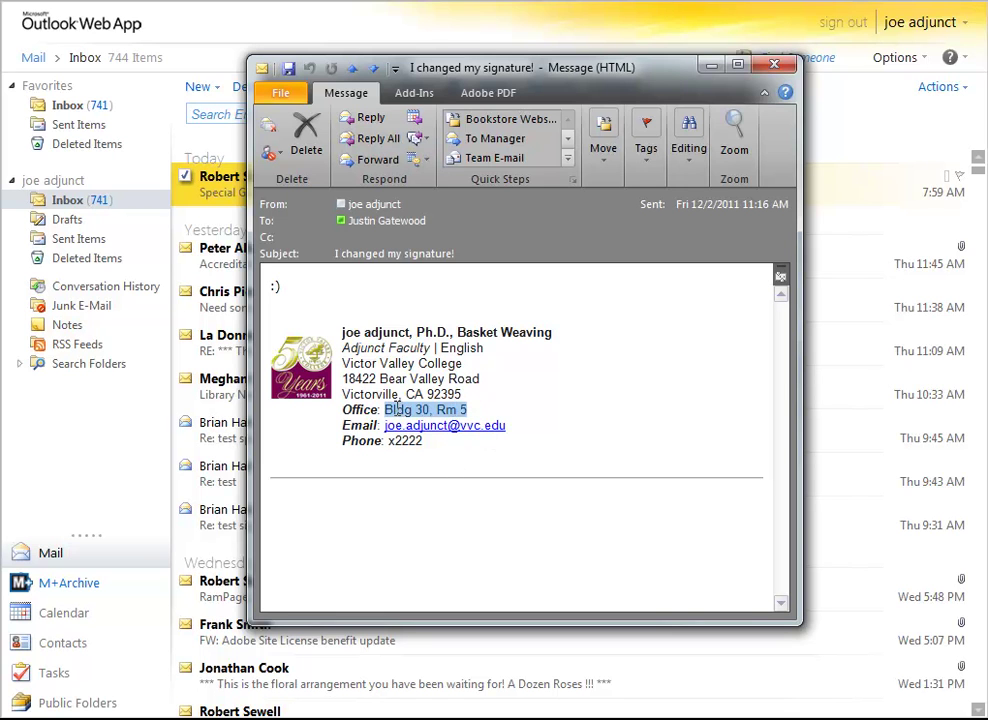
{"action": "left_click_drag", "start_coordinate": [491, 349], "coordinate": [444, 349]}
{"action": "left_click_drag", "start_coordinate": [553, 332], "coordinate": [416, 333]}
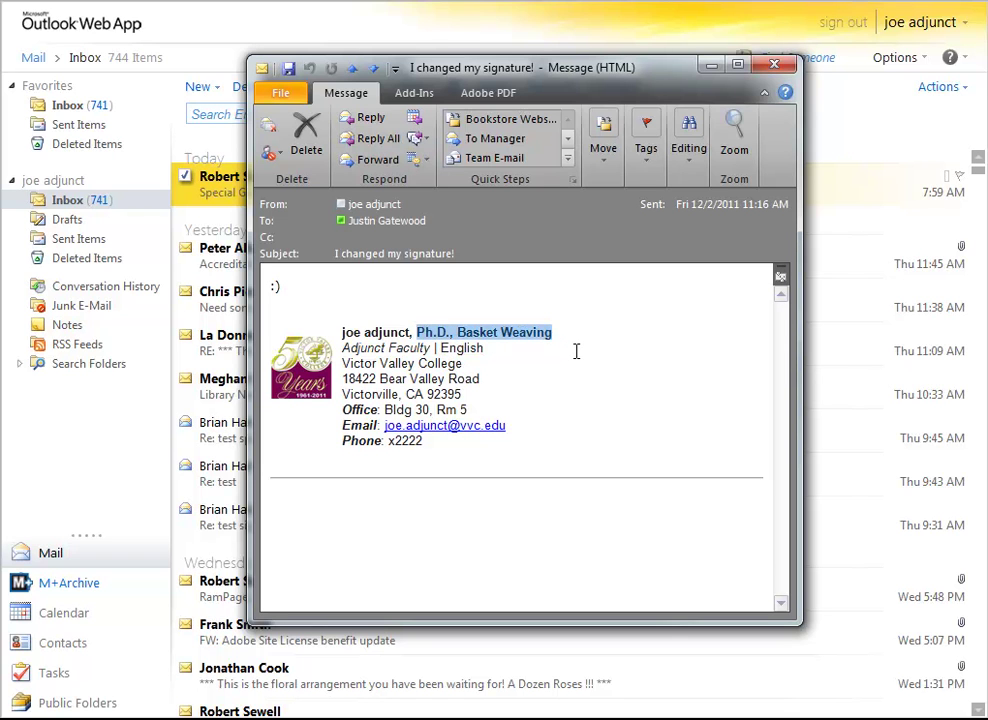